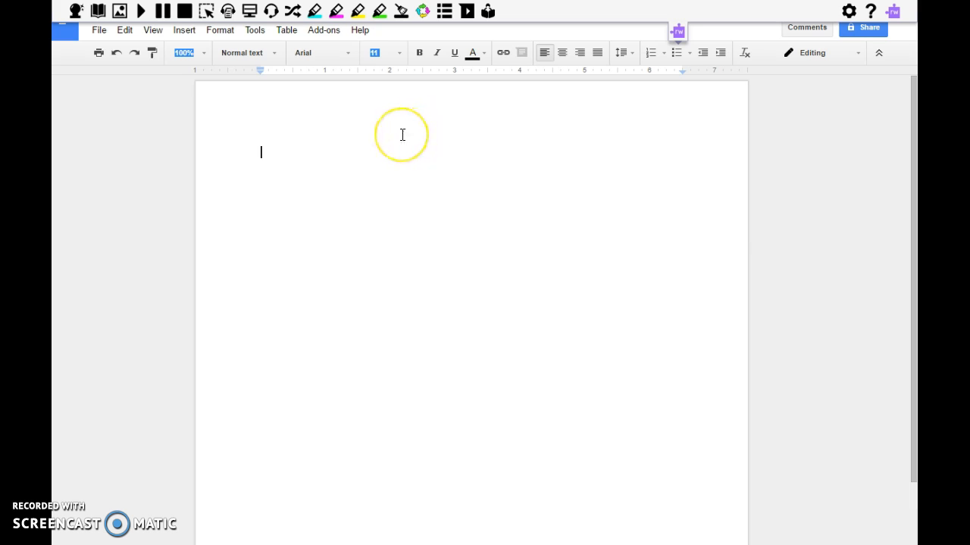
Step: Turn on word prediction and write a one-sentence introduction in the blank document giving the person's full name and "and I am a teacher."
left_click(353, 142)
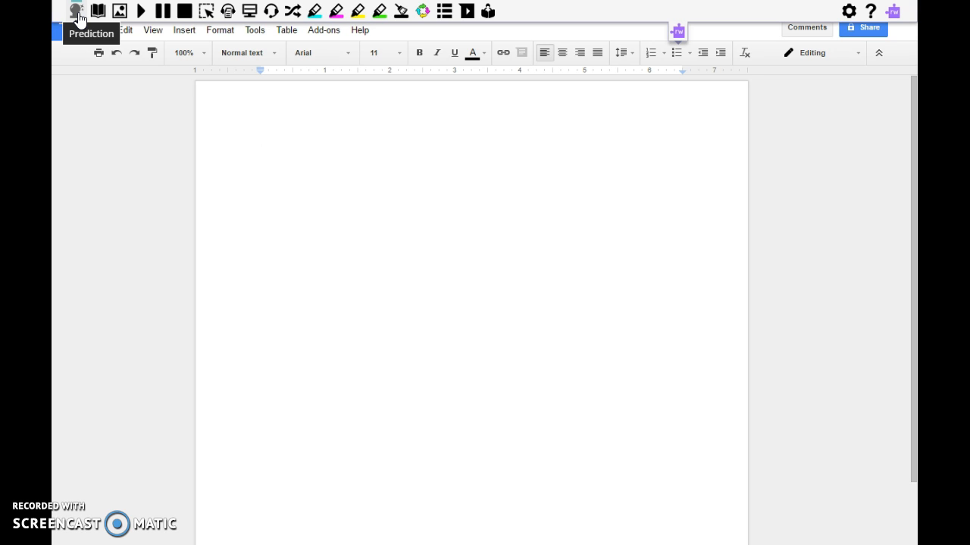
left_click(77, 12)
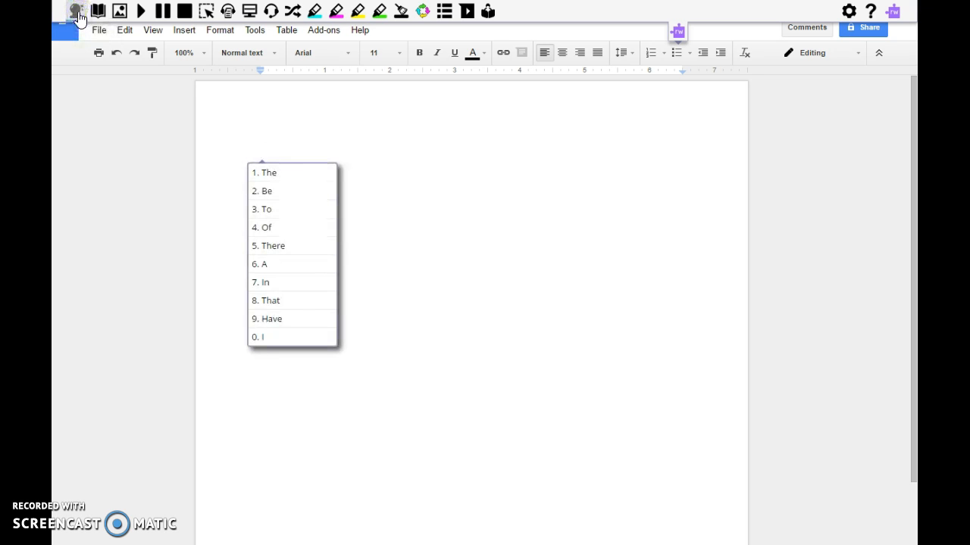
type("Hello, my name is Matt Roberts, and I am a teacher")
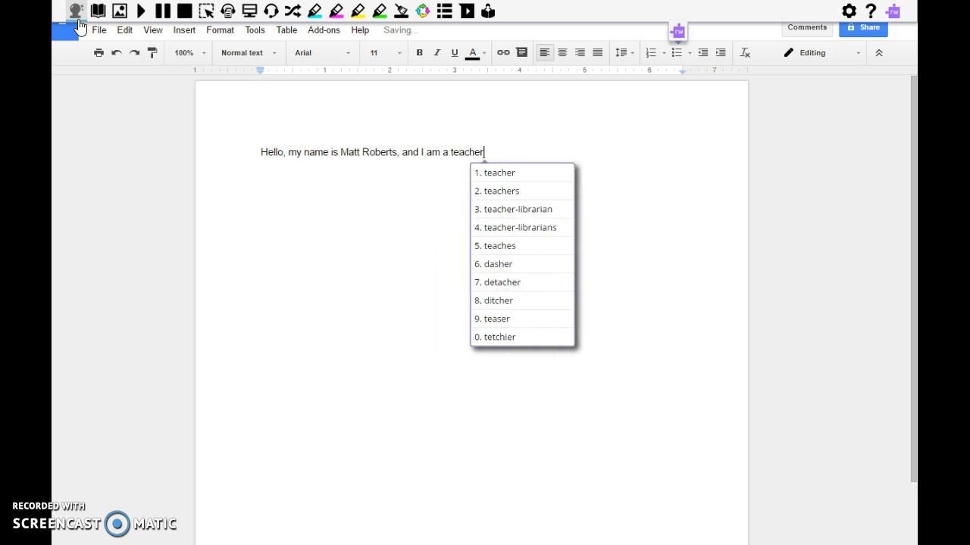
type(".")
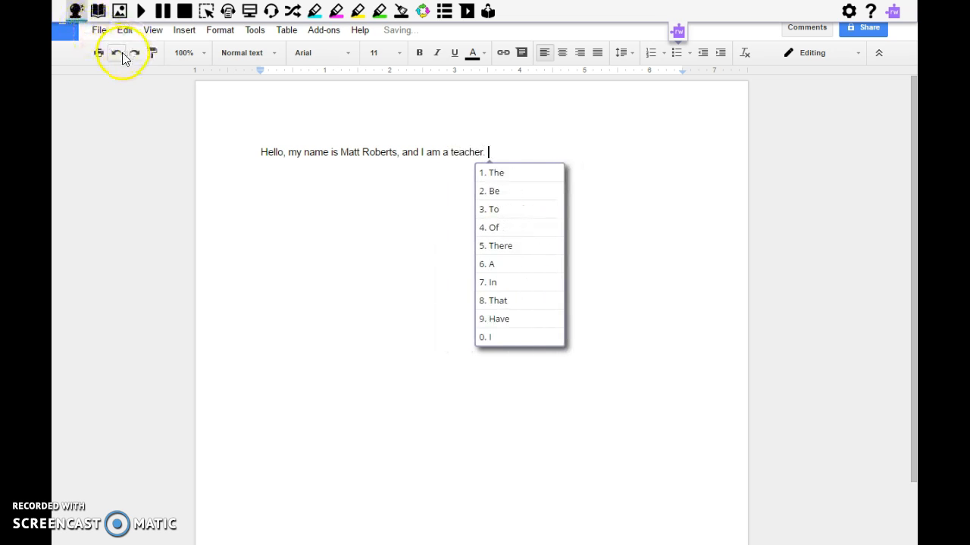
Step: Show the word prediction suggestions for "teacher" from inside the word, and return the cursor to the end of the sentence
left_click(460, 152)
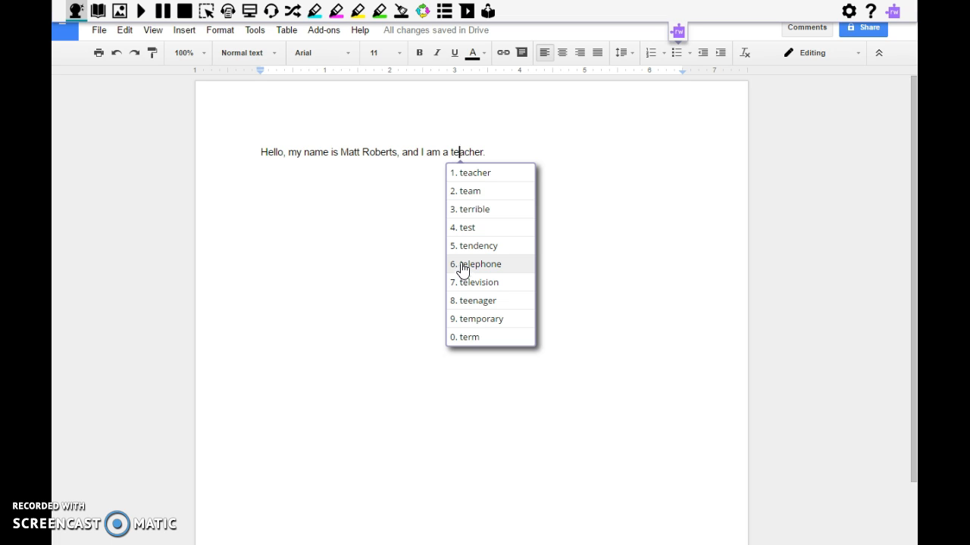
left_click(628, 253)
left_click(578, 158)
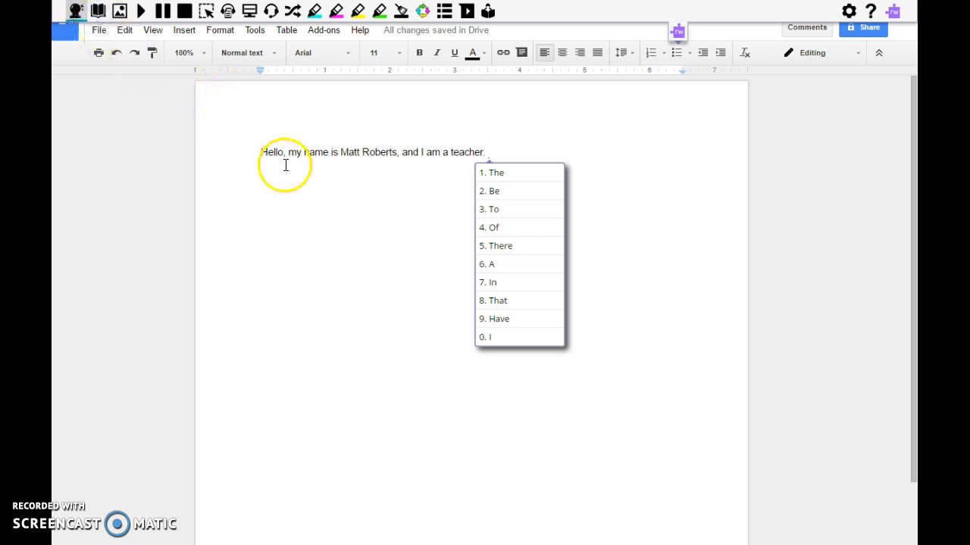
Step: Look up "teacher" in the Dictionary, have its first definition read aloud, and close the definitions
left_click_drag(340, 155, 363, 154)
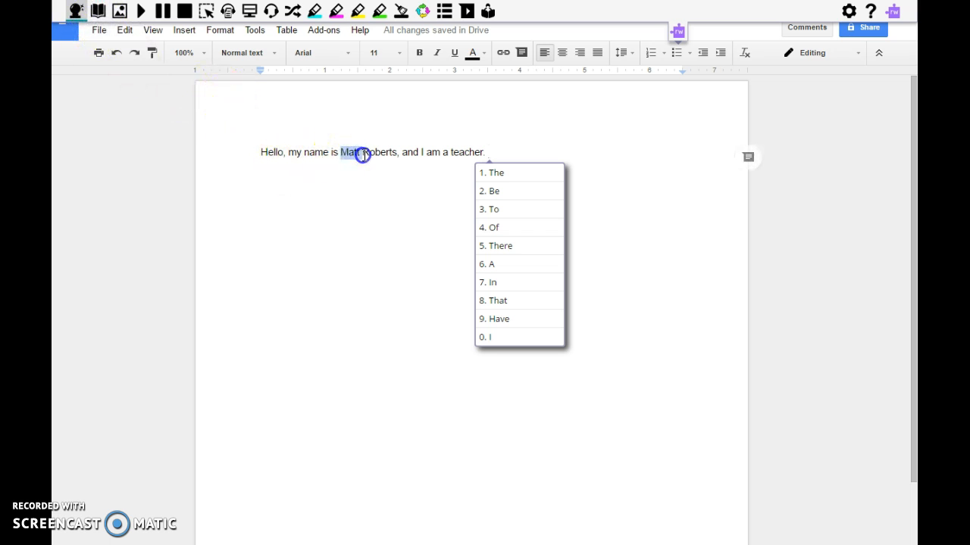
left_click_drag(452, 154, 482, 152)
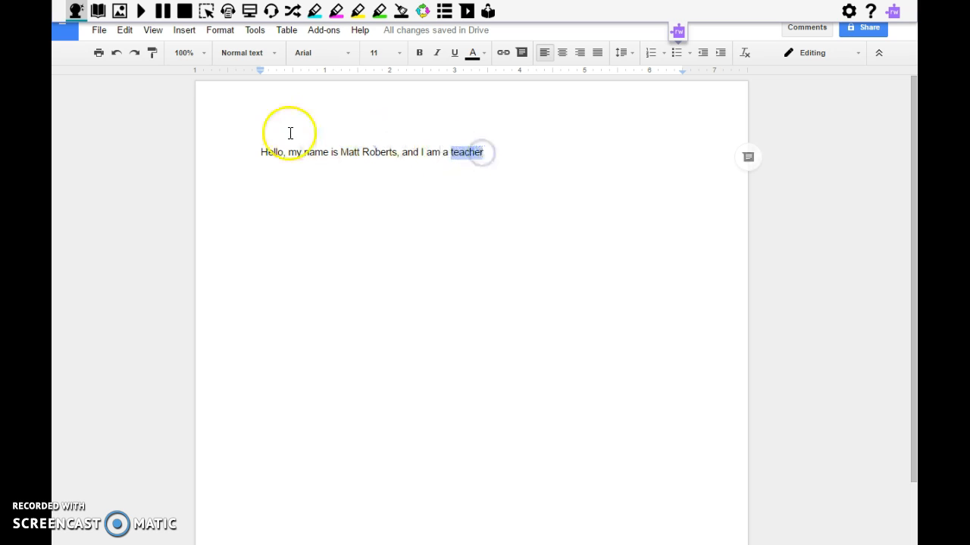
left_click(98, 15)
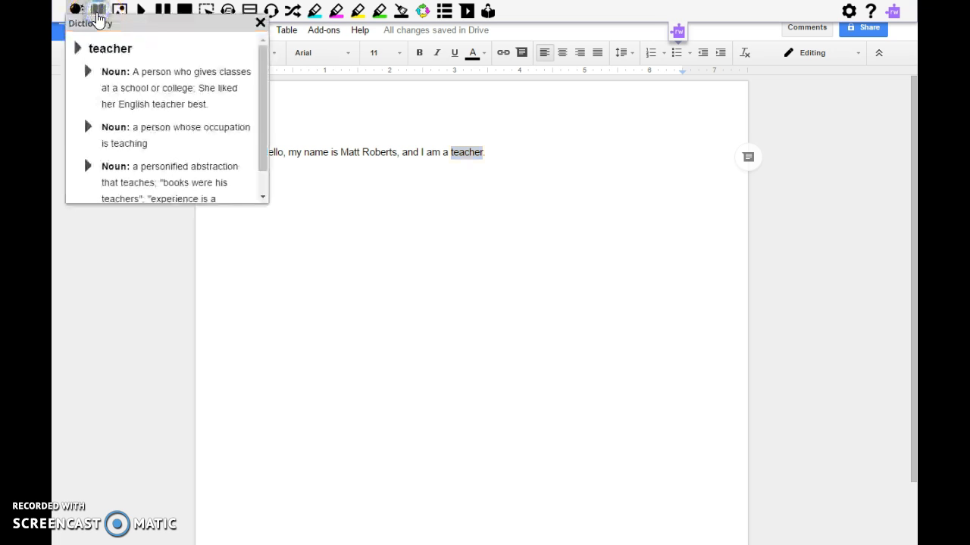
mouse_move(263, 98)
left_mouse_down()
mouse_move(262, 125)
mouse_move(255, 98)
left_mouse_up()
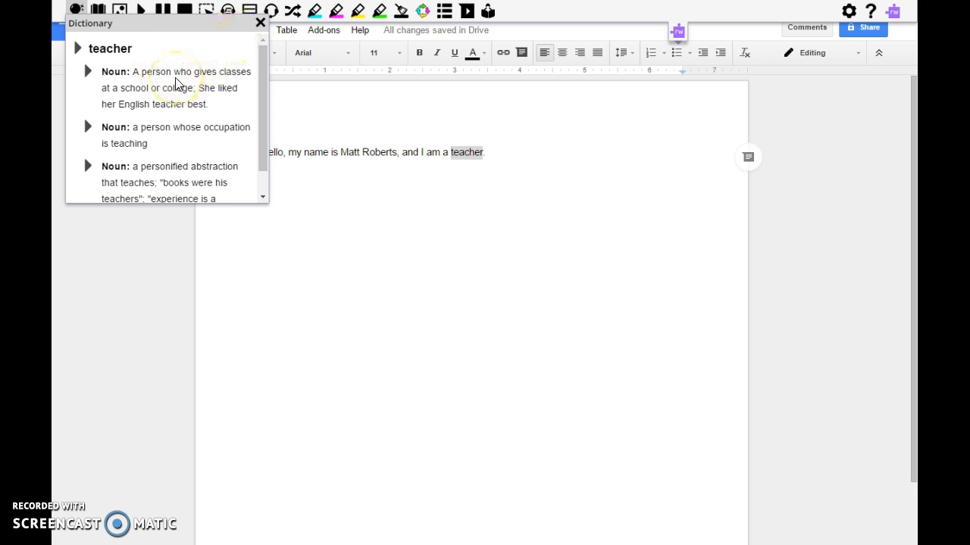
left_click_drag(133, 71, 243, 103)
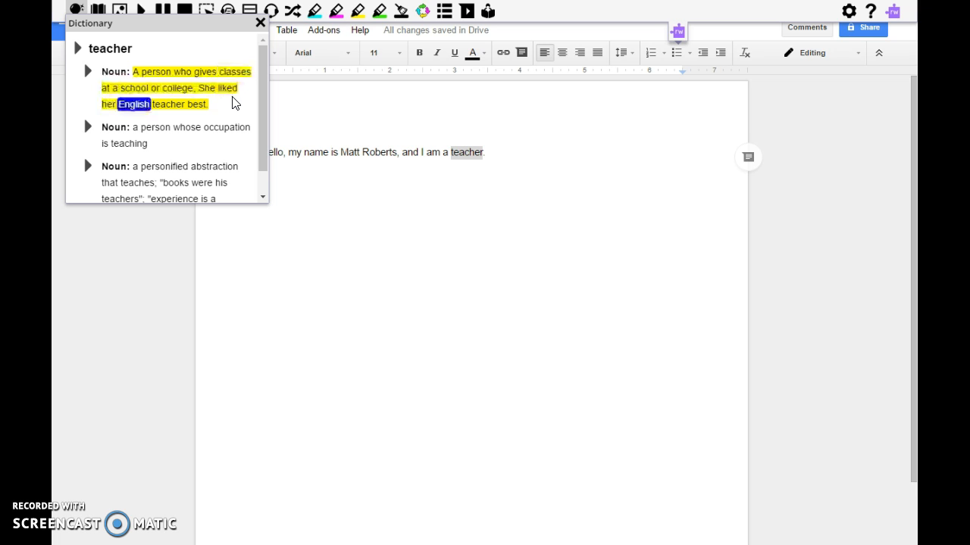
left_click(294, 185)
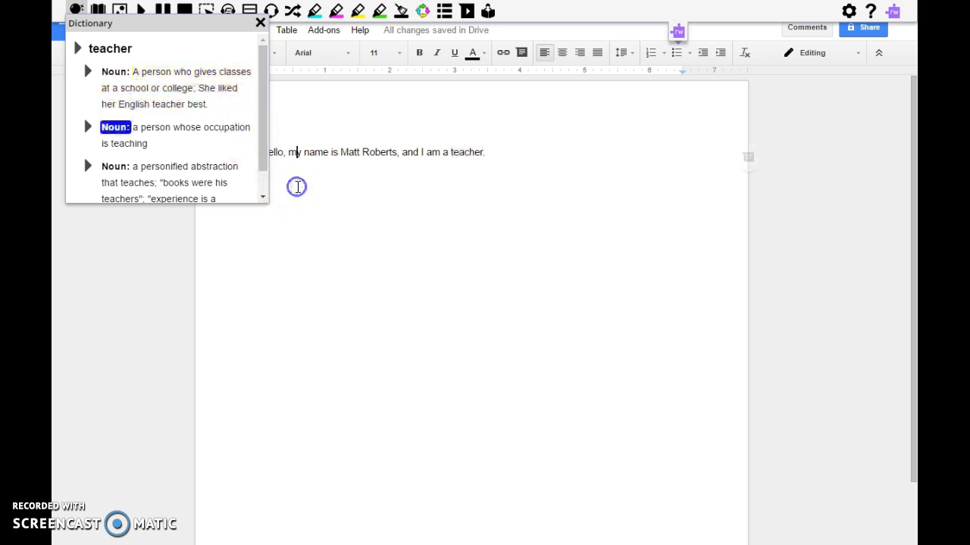
left_click(260, 23)
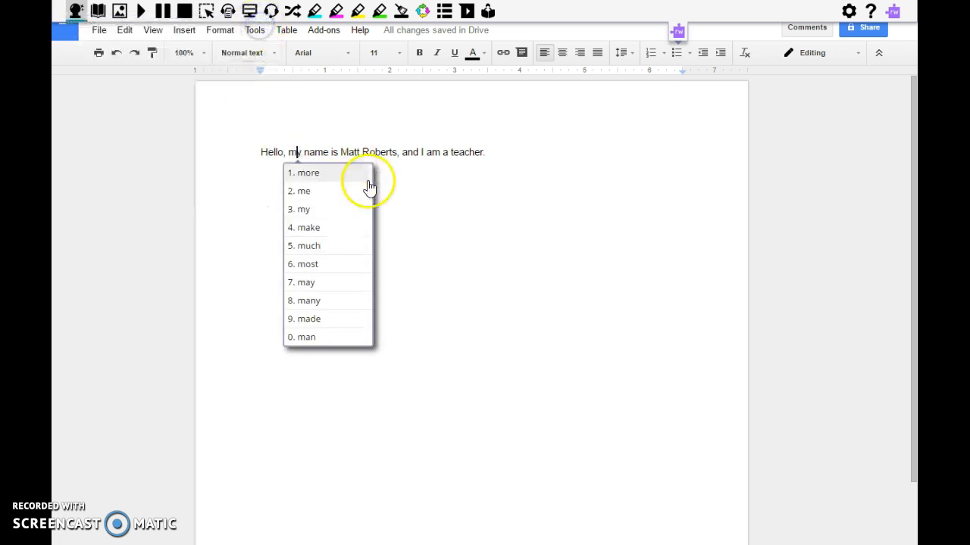
Step: Look up "teacher" in the Picture Dictionary, go through its illustrations, and close it
left_click(490, 154)
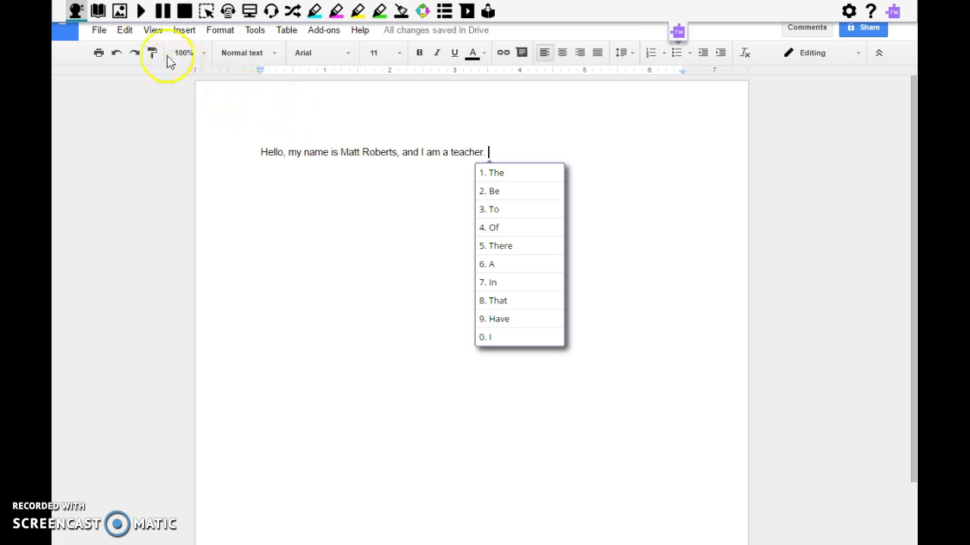
left_click_drag(450, 150, 484, 151)
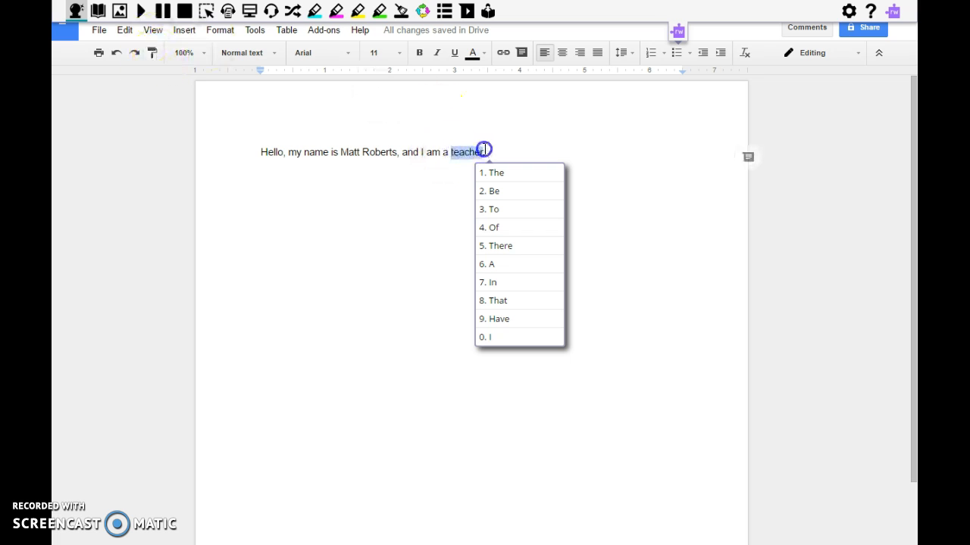
left_click(121, 15)
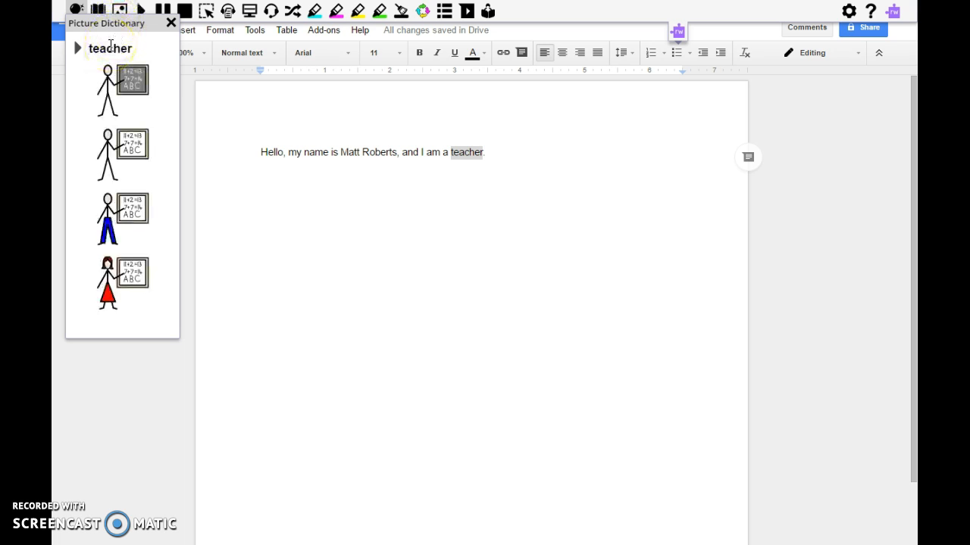
left_click(128, 73)
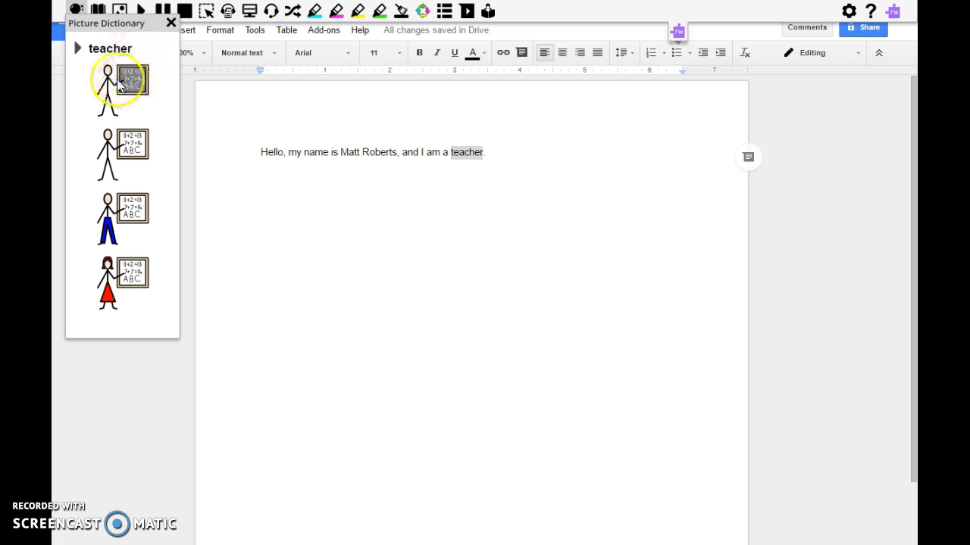
left_click(115, 157)
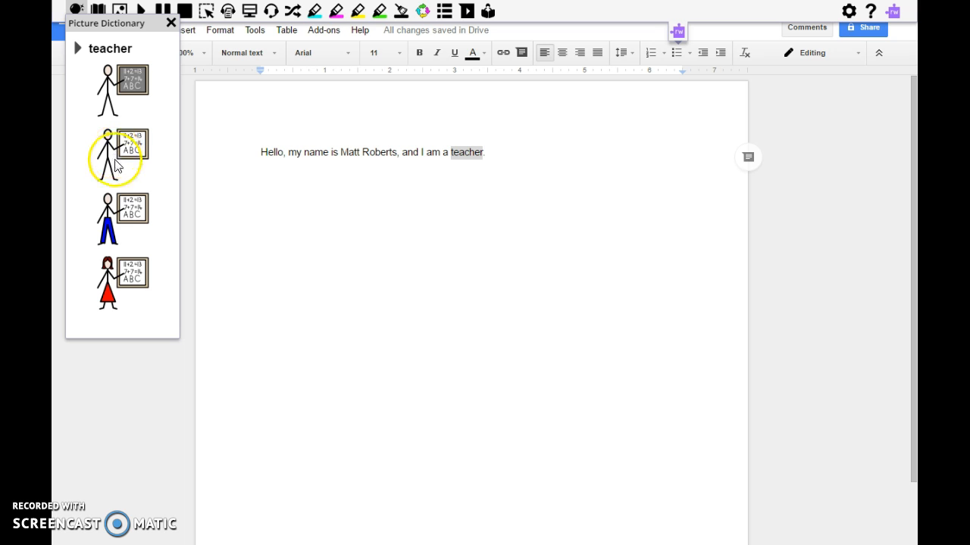
left_click(118, 227)
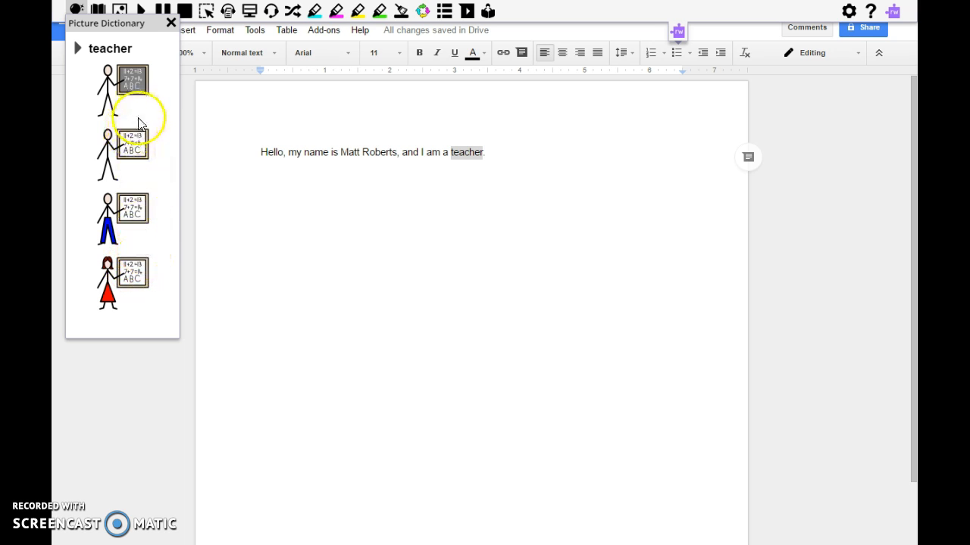
left_click(170, 24)
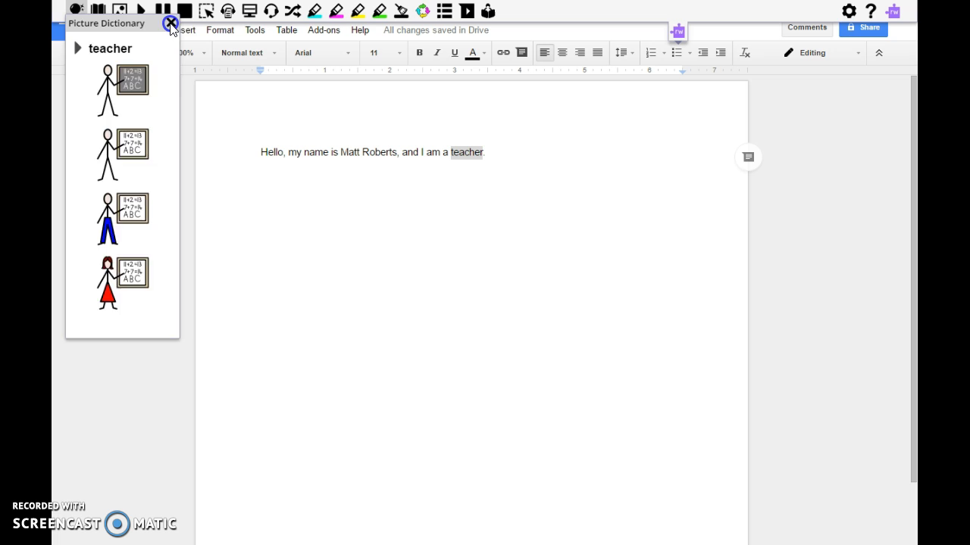
Step: Turn off word prediction and have the whole introduction sentence read aloud
left_click(492, 158)
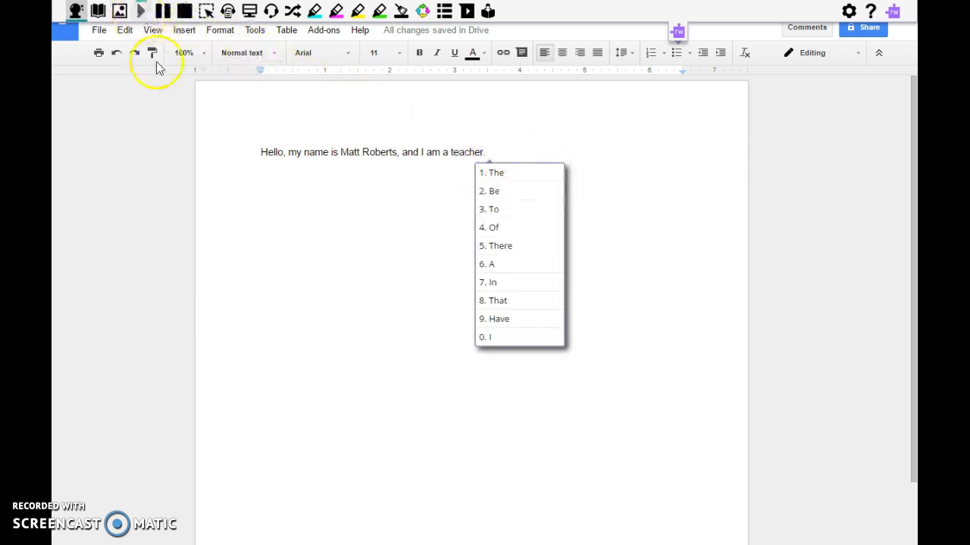
left_click_drag(260, 152, 485, 161)
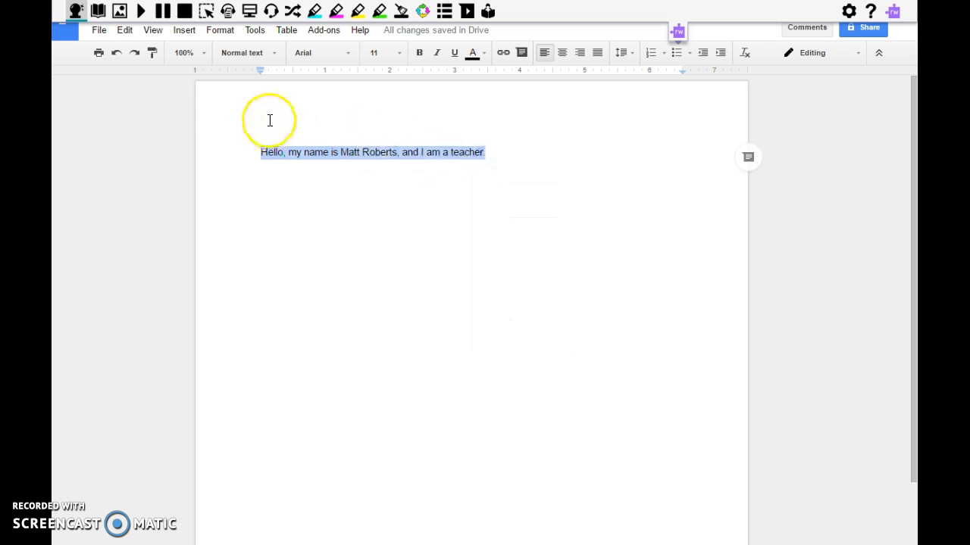
left_click(78, 12)
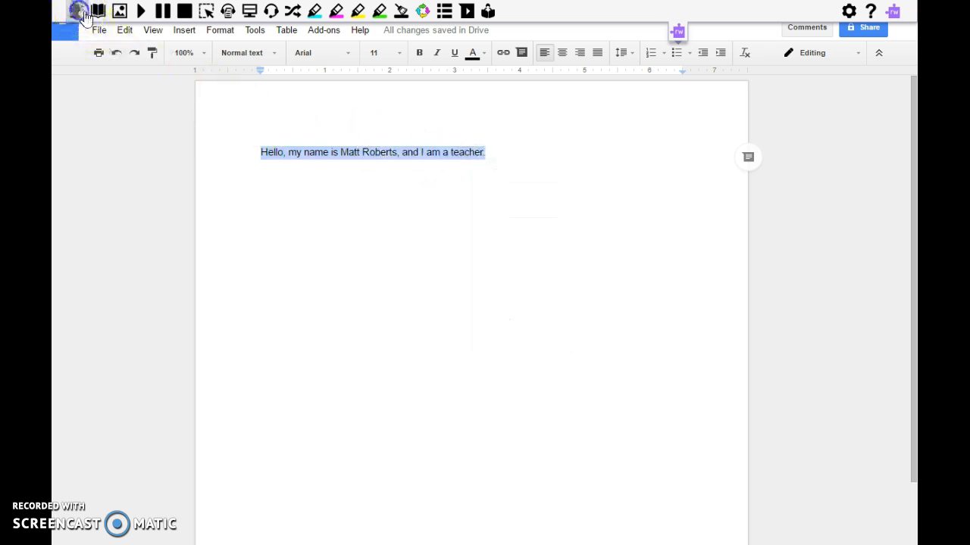
left_click(141, 14)
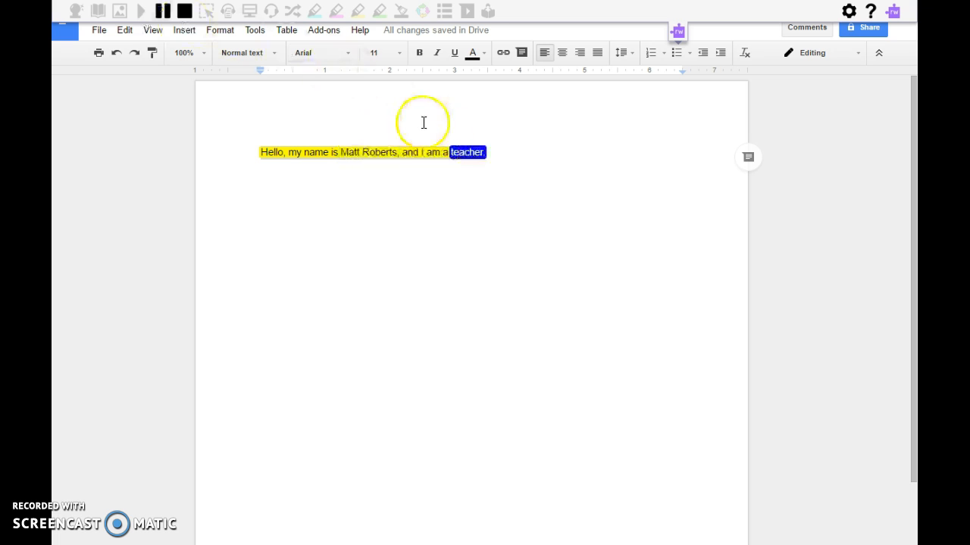
left_click(511, 162)
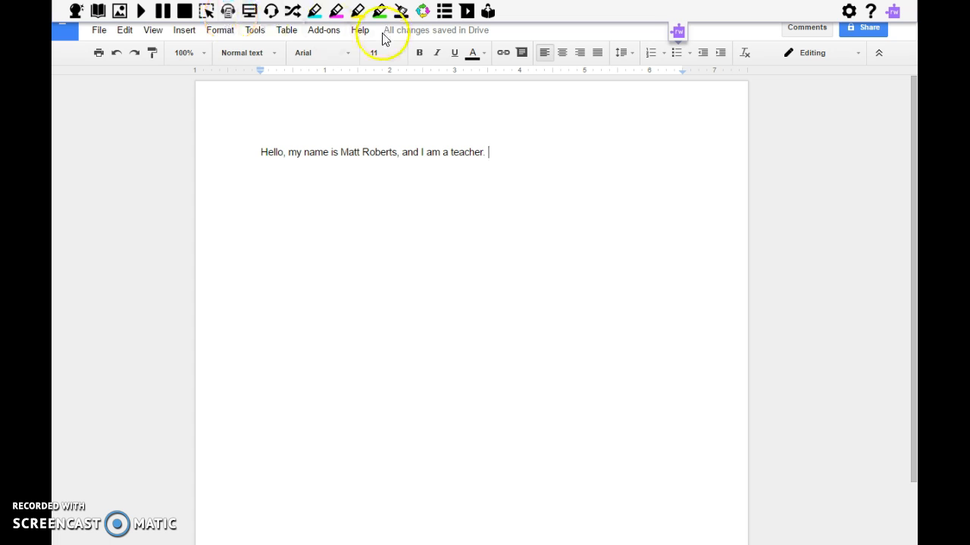
Step: Mask the screen except for a reading strip, try the strip over the sentence, and turn the mask off
left_click(250, 15)
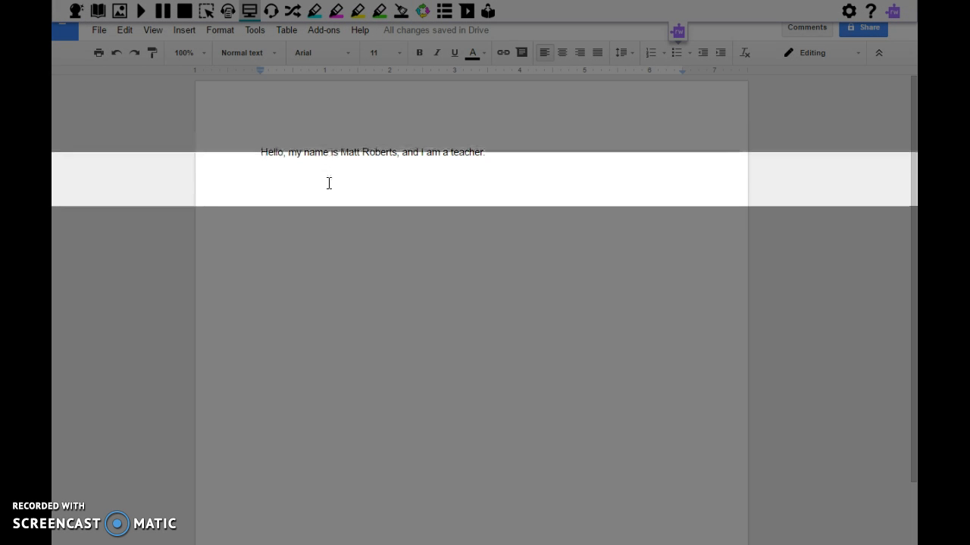
key("BackSpace")
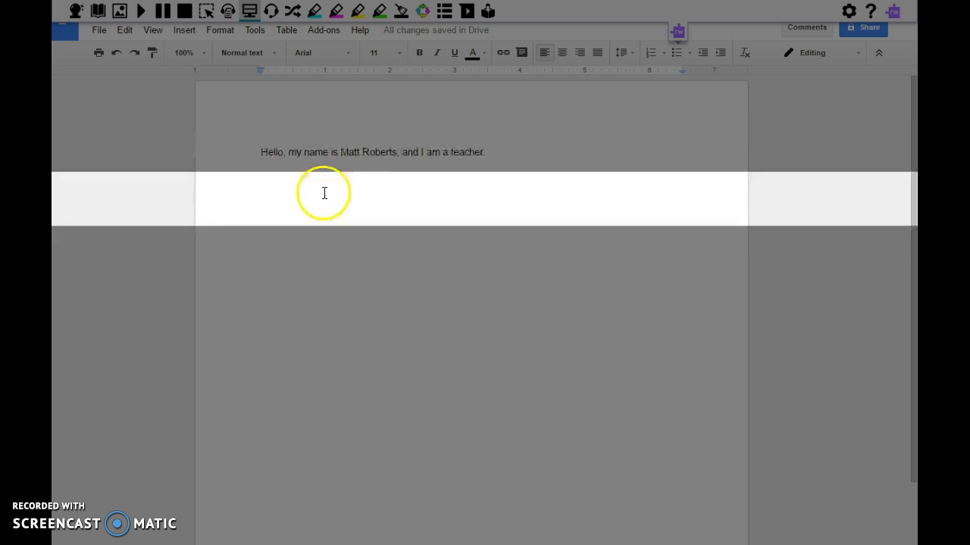
type(".")
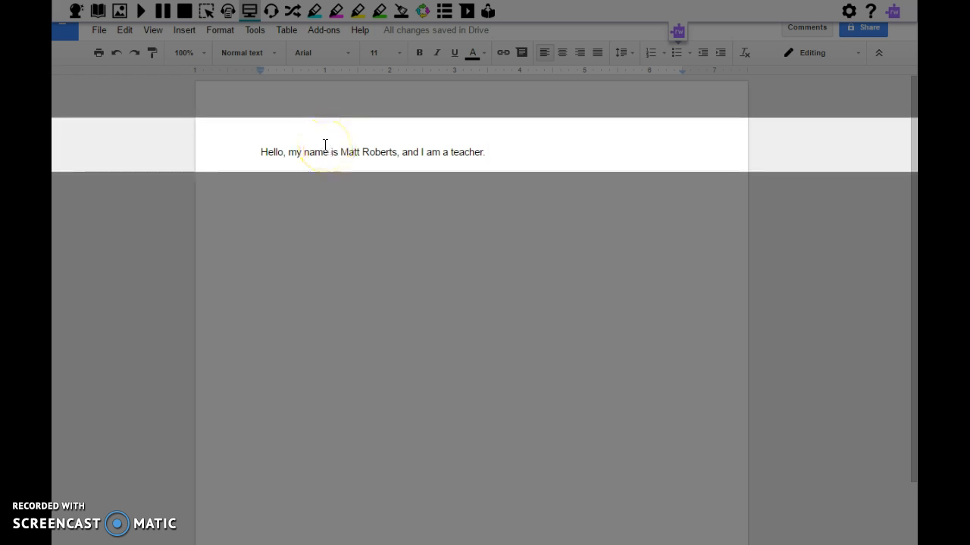
left_click(270, 152)
left_click_drag(257, 150, 492, 149)
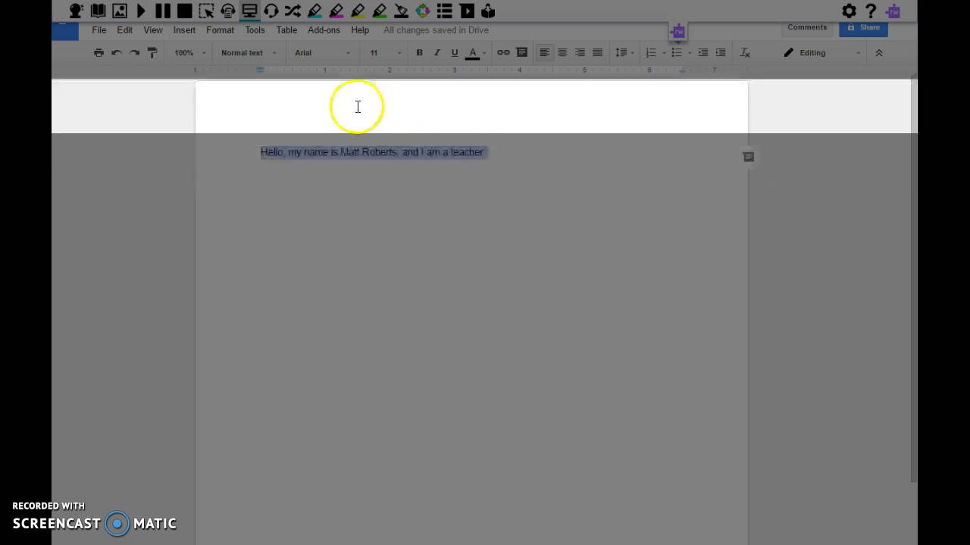
right_click(349, 150)
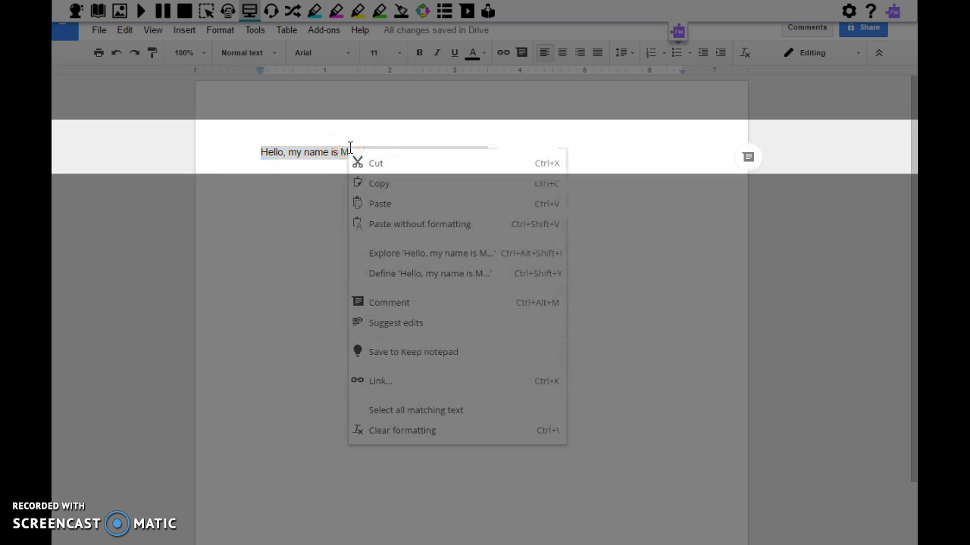
left_click(350, 147)
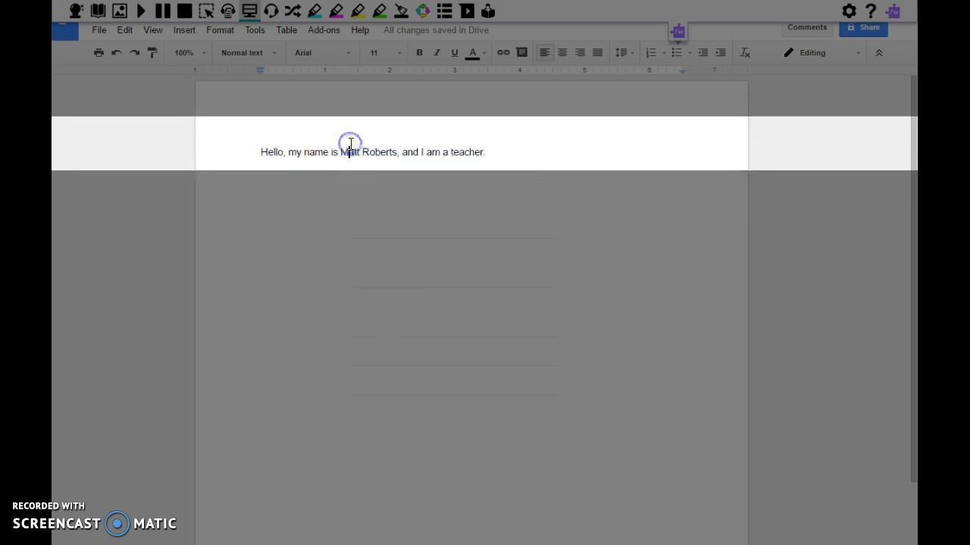
left_click_drag(492, 150, 216, 128)
left_click(425, 138)
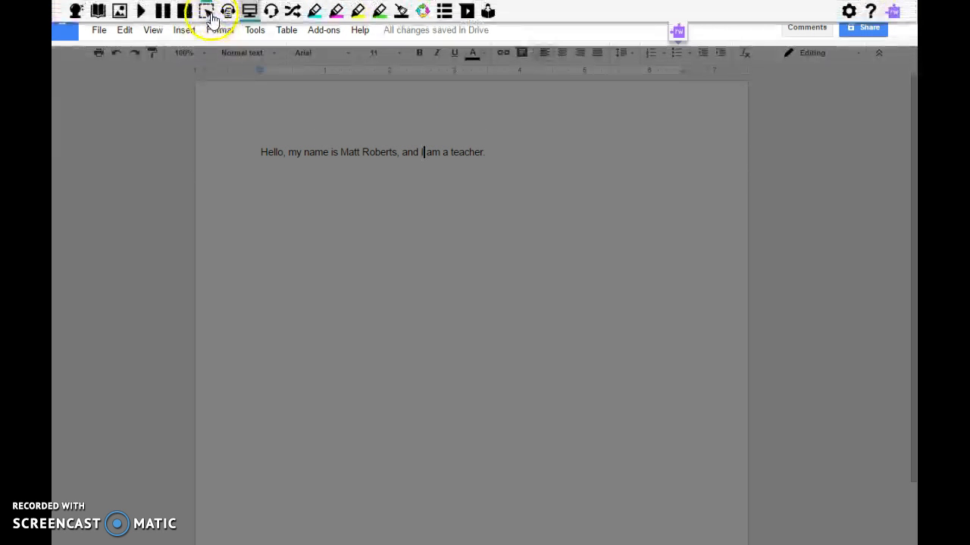
left_click(250, 13)
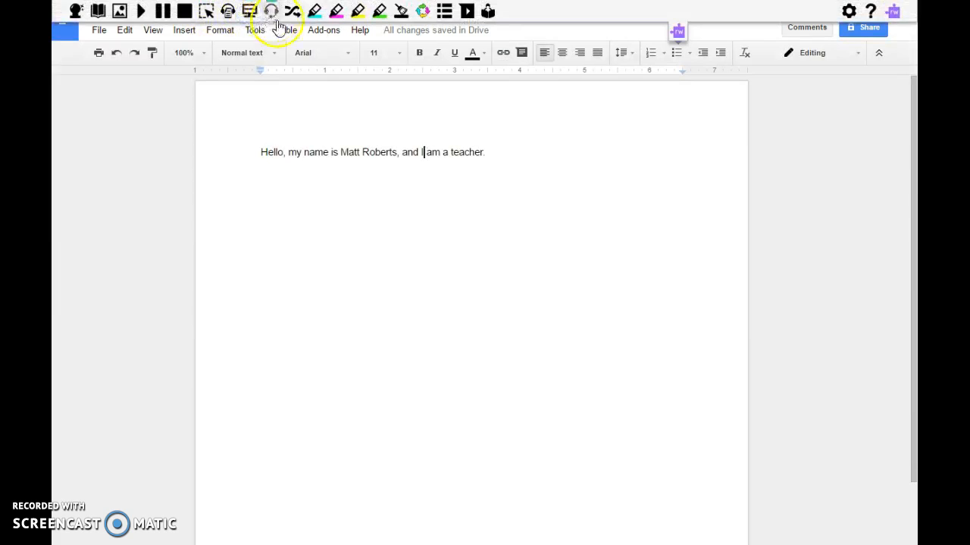
Step: Start speech input after the introduction sentence, allow microphone access, dictate a passage about speaking what you want to say, and stop the dictation
left_click(511, 152)
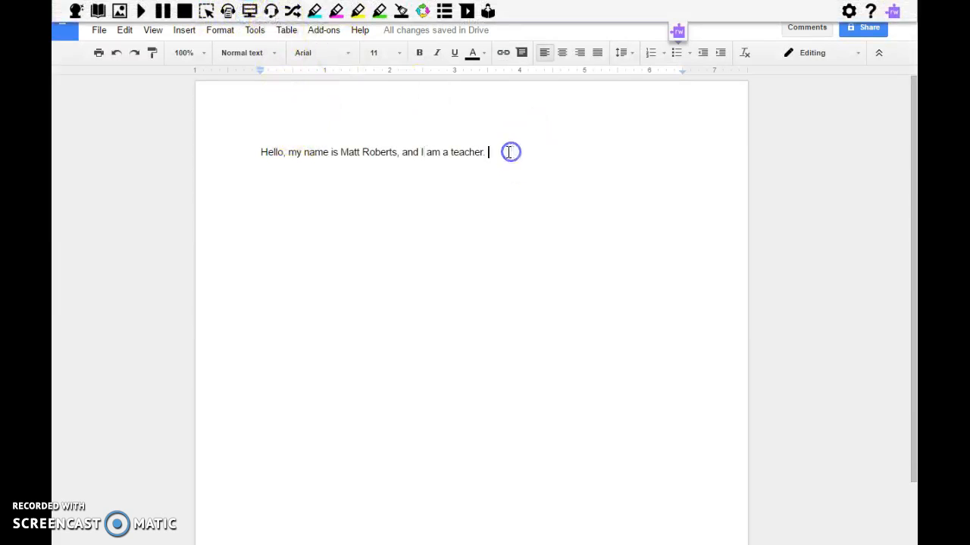
left_click(275, 17)
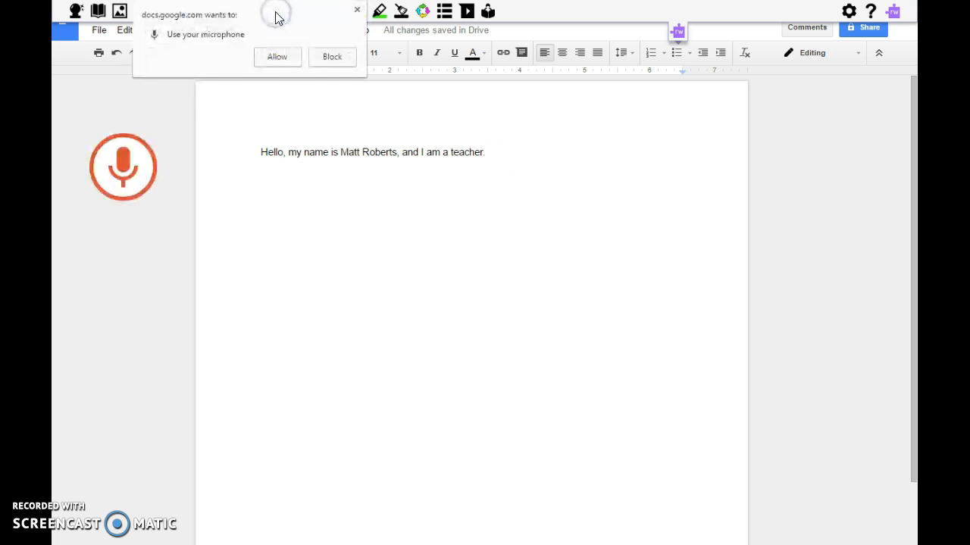
left_click(293, 58)
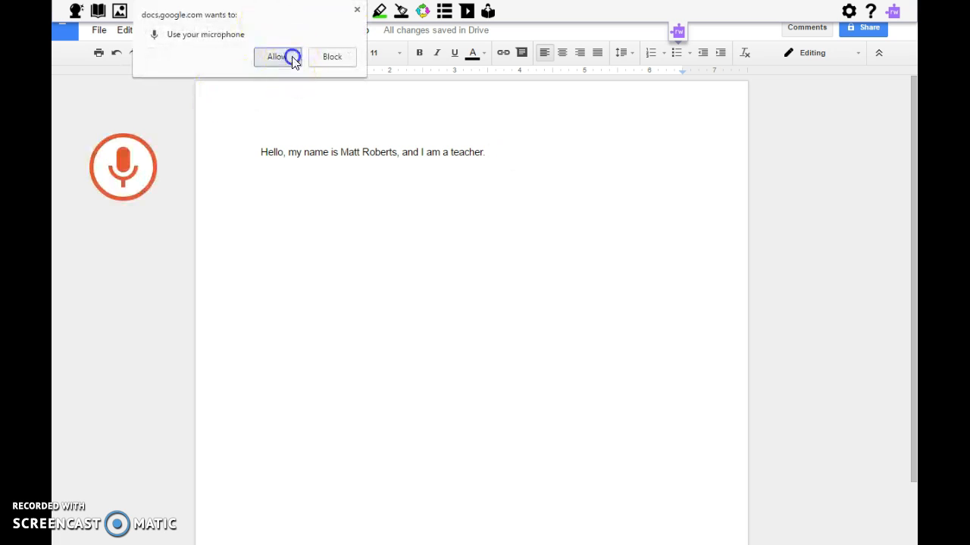
left_click(122, 170)
left_click(122, 170)
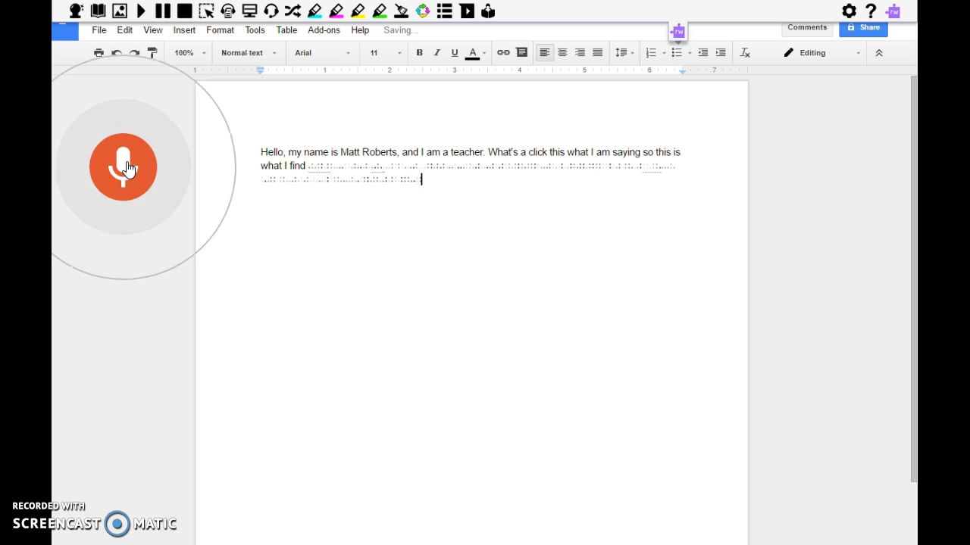
left_click(125, 166)
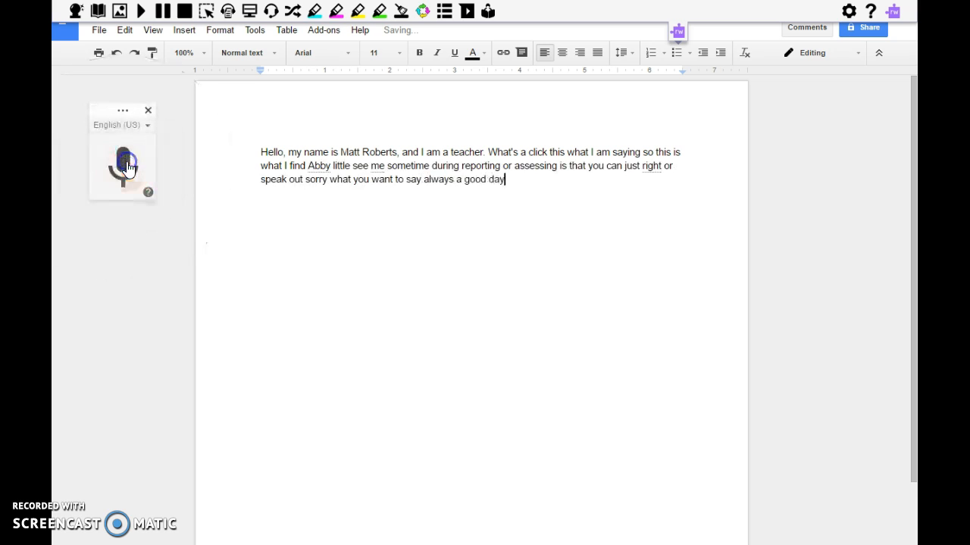
Step: Delete all the dictated text, leaving only the introduction sentence
key("BackSpace")
key("BackSpace")
key("BackSpace")
key("BackSpace")
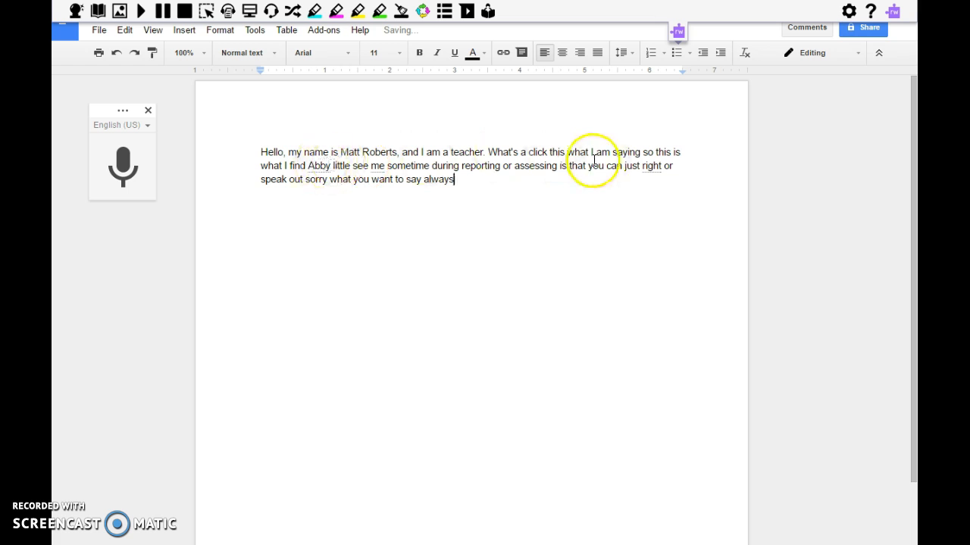
left_click(315, 165)
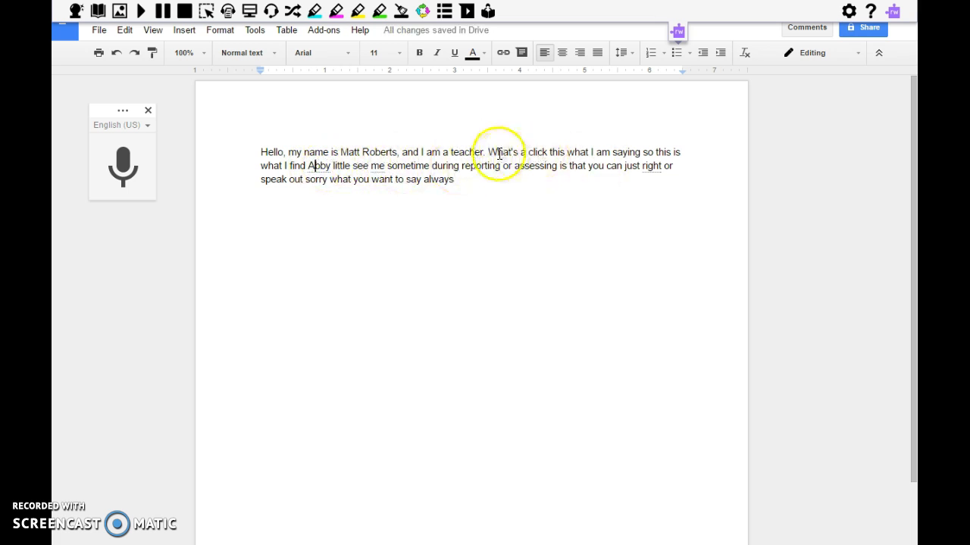
left_click_drag(487, 151, 558, 181)
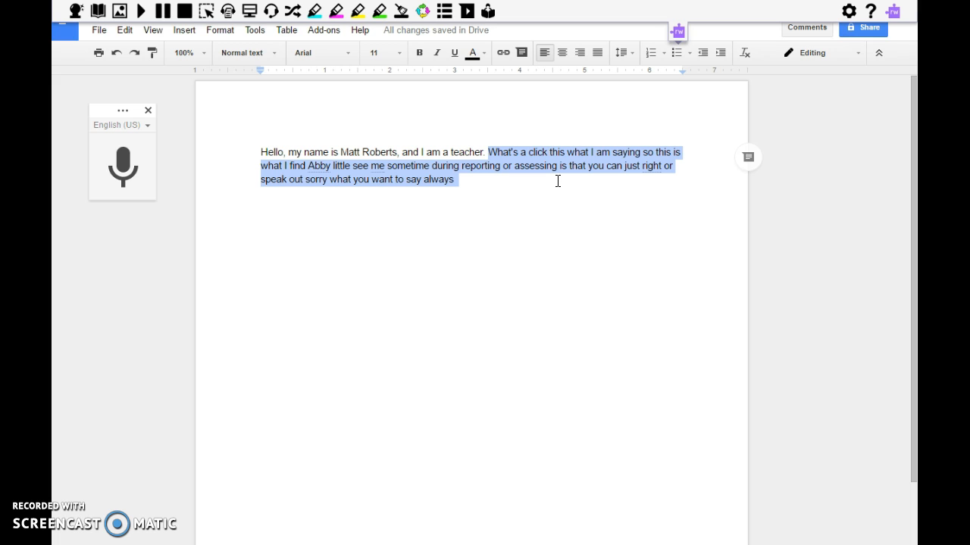
key("BackSpace")
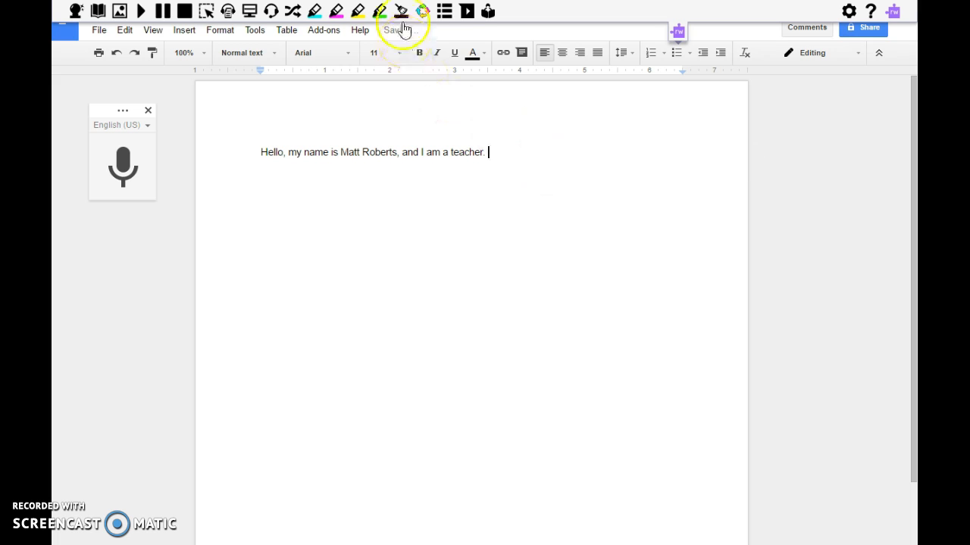
Step: Highlight the word "teacher" in yellow and create a vocabulary list document from the highlight
left_click(482, 151)
left_click_drag(483, 151, 450, 150)
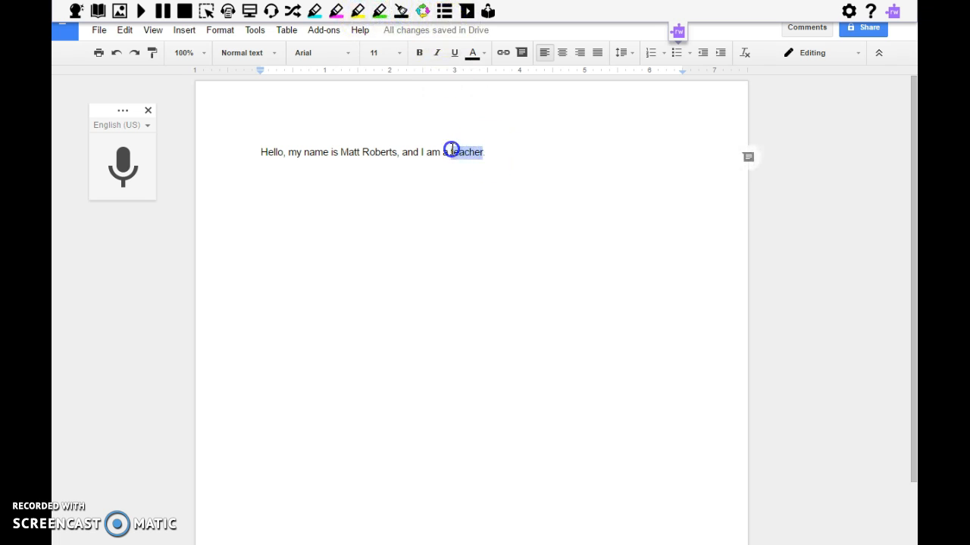
left_click(356, 11)
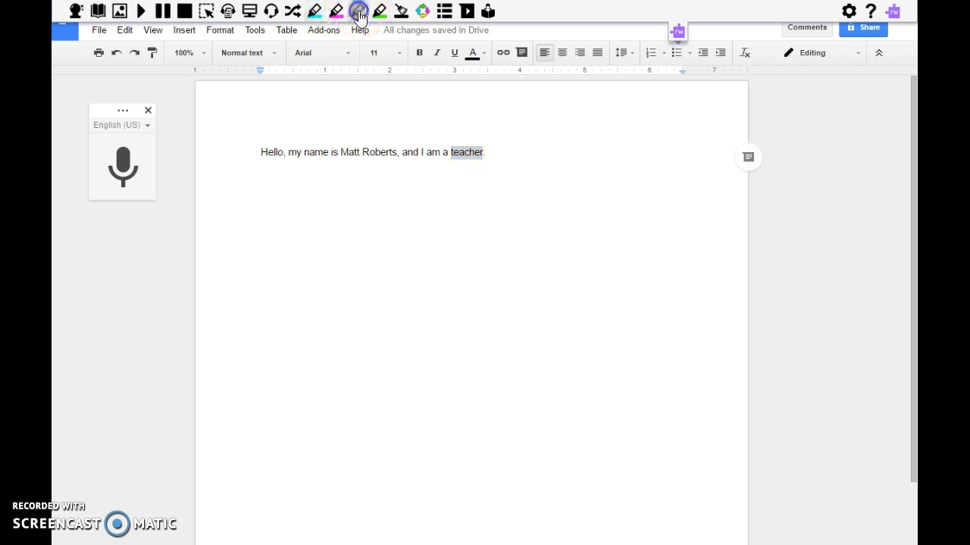
left_click(444, 15)
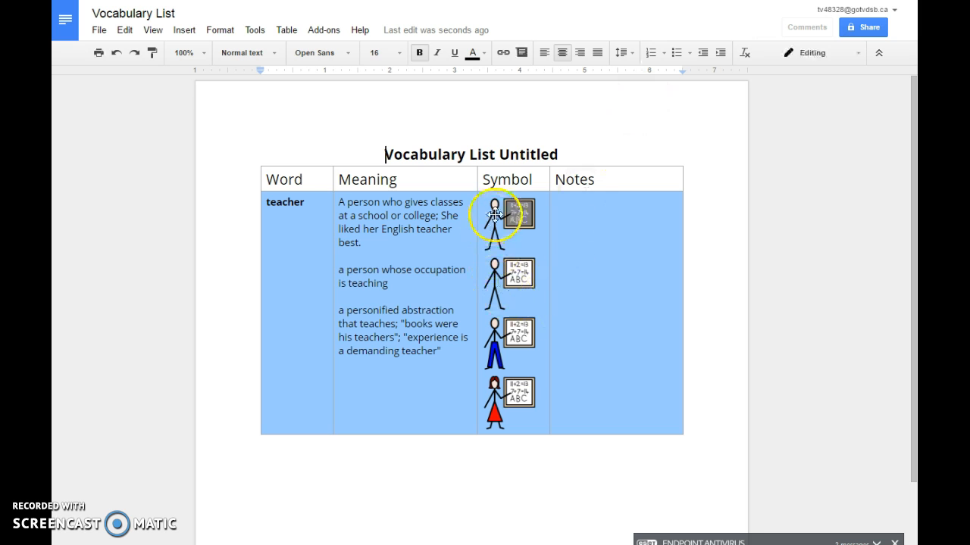
left_click(310, 202)
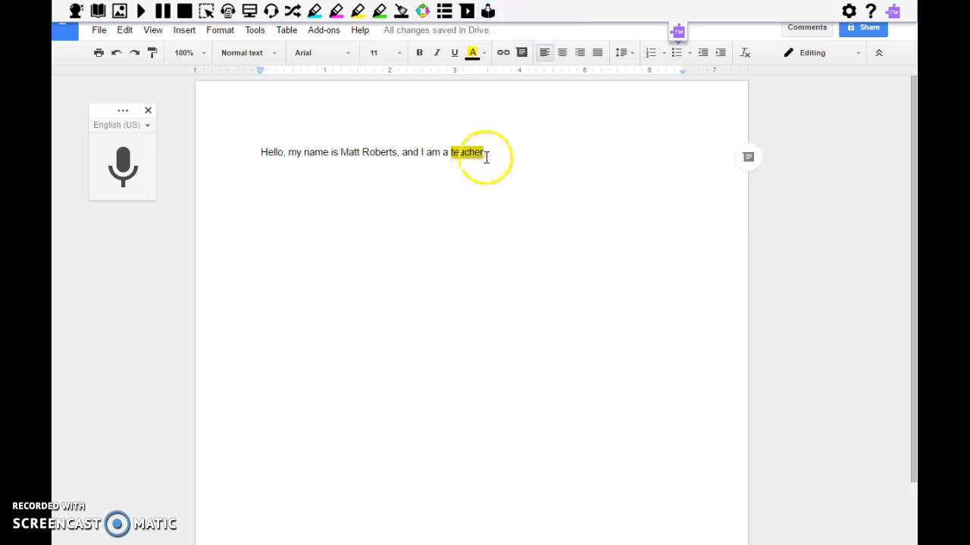
Step: Open the whole introduction sentence in the reading-aloud practice tool, look over its recording and sending options, and return to the document
left_click_drag(493, 153, 262, 141)
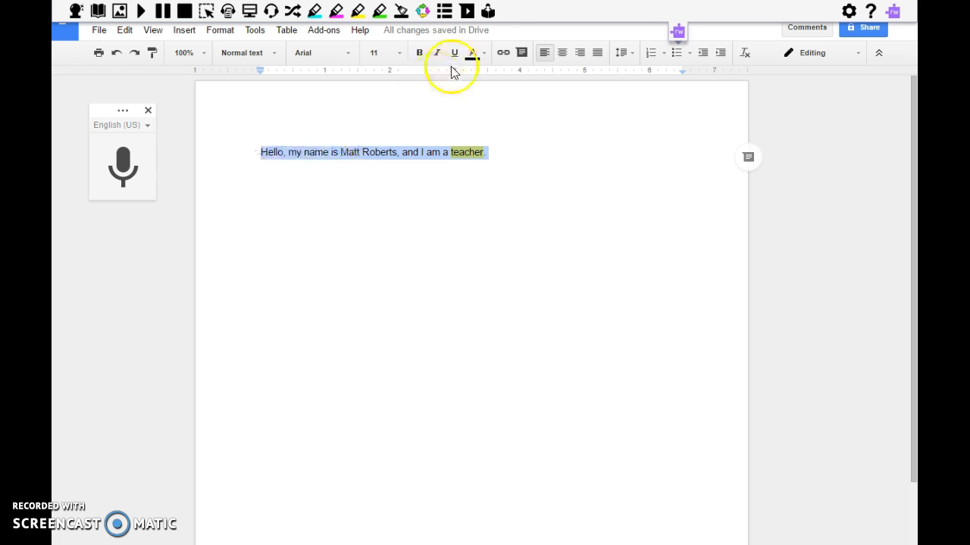
left_click(489, 14)
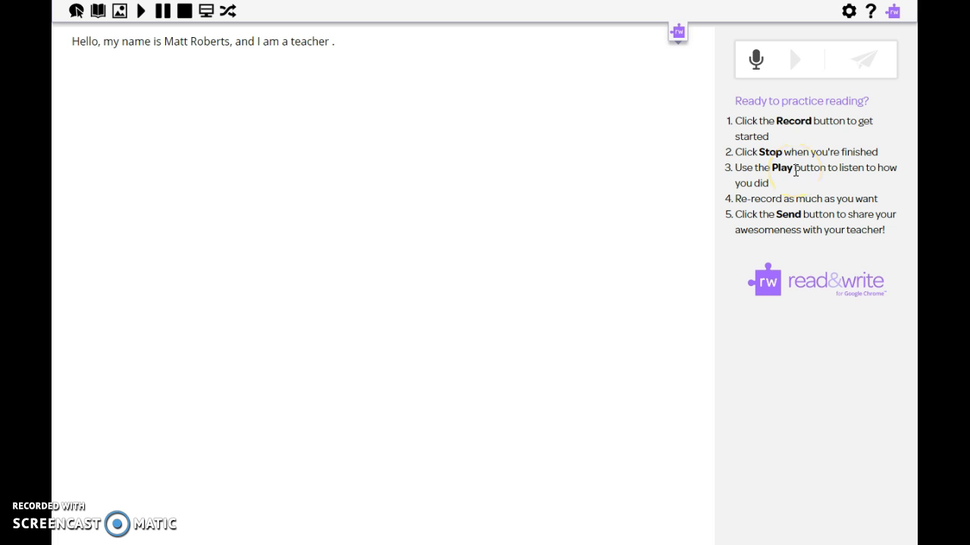
left_click(864, 74)
left_click(76, 11)
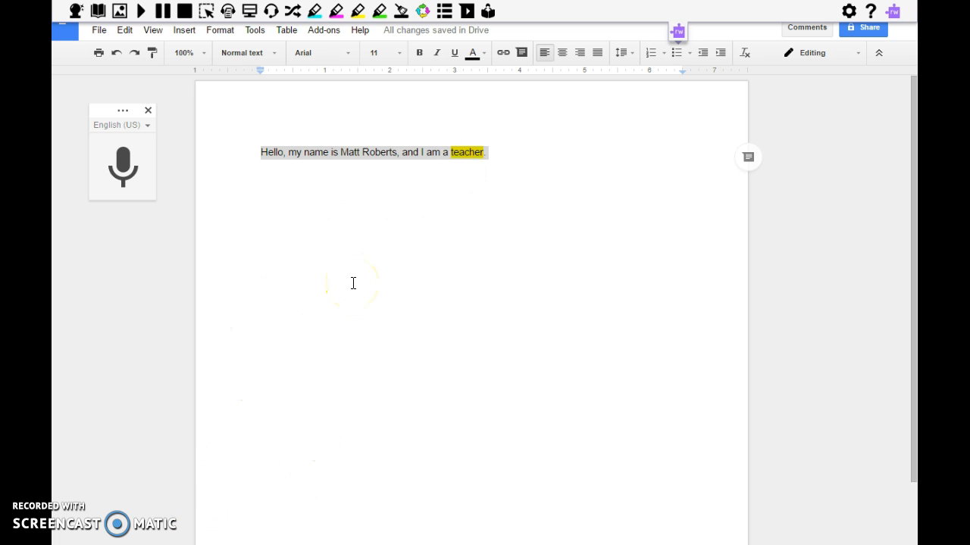
Step: Try to translate "teacher" with the Translator, including the space before it and the period in the selection, and look through the translations
left_click(491, 156)
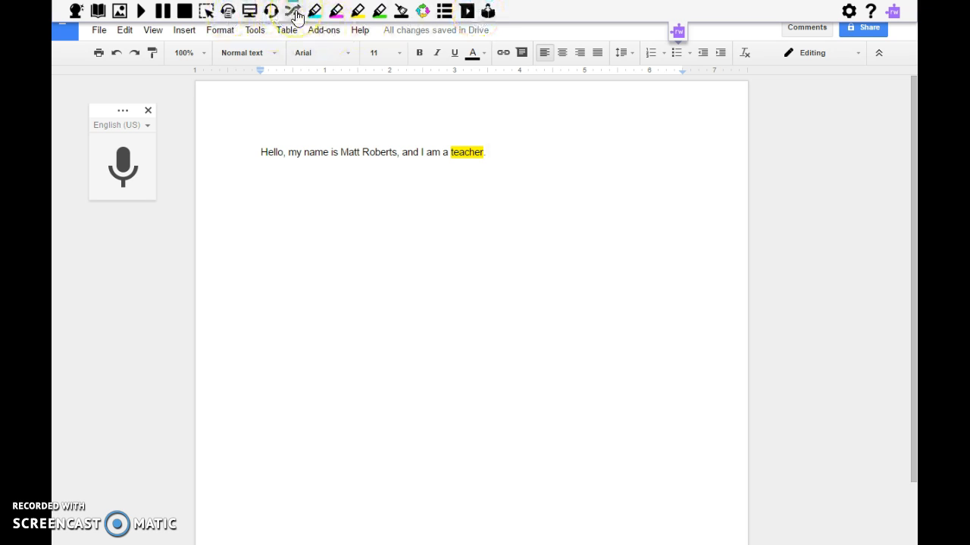
left_click_drag(493, 149, 458, 148)
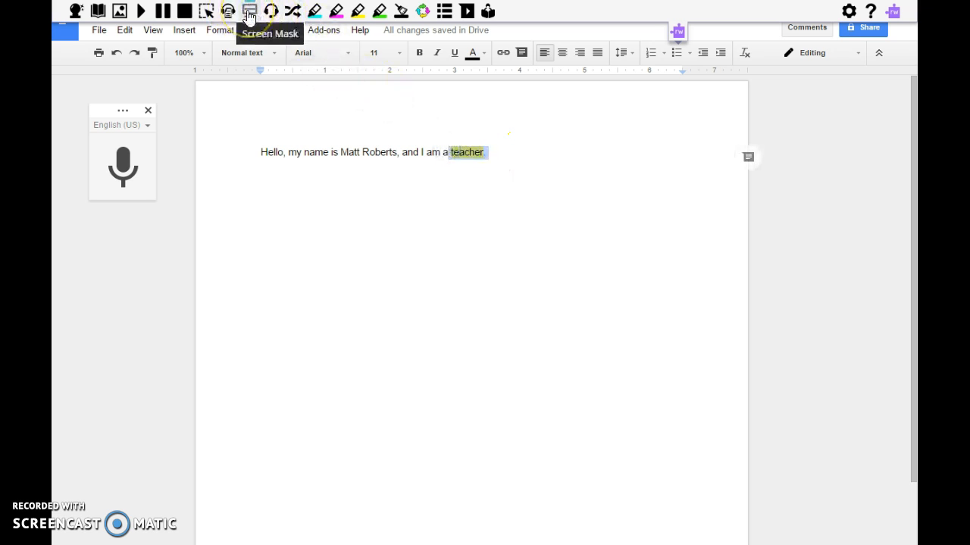
left_click(289, 12)
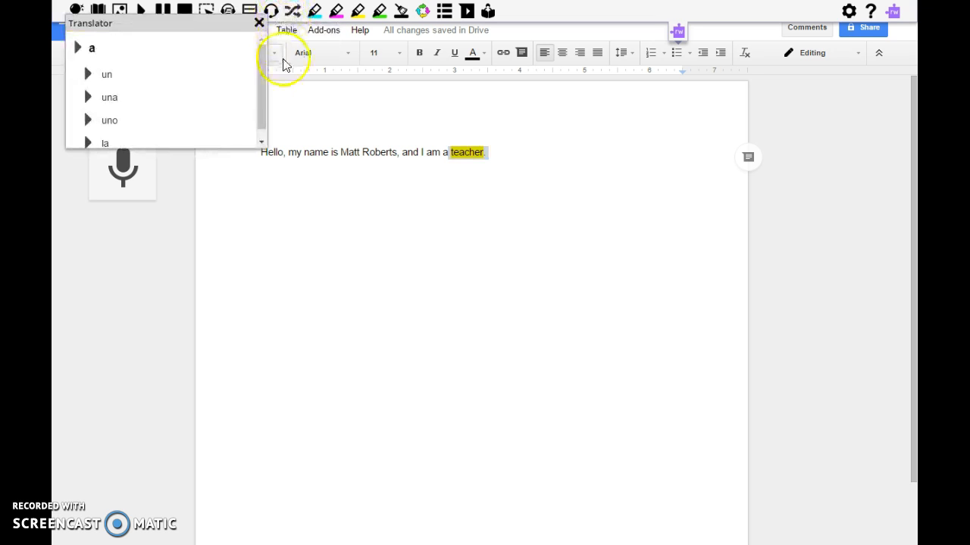
mouse_move(263, 67)
left_mouse_down()
mouse_move(257, 102)
mouse_move(264, 57)
left_mouse_up()
left_click(262, 142)
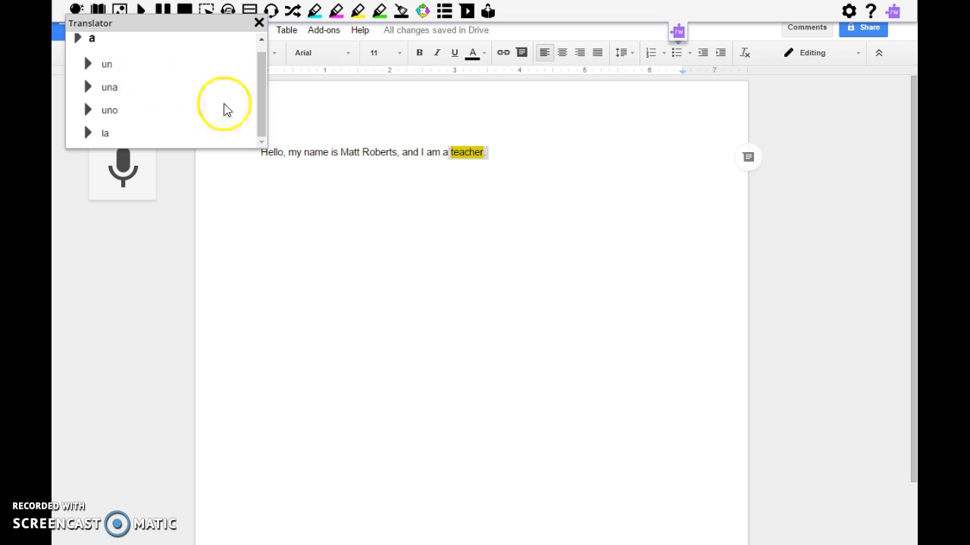
Step: Translate only the word "teacher", look through its translations, close the Translator, and deselect the word
left_click(448, 154)
left_click_drag(448, 155, 483, 152)
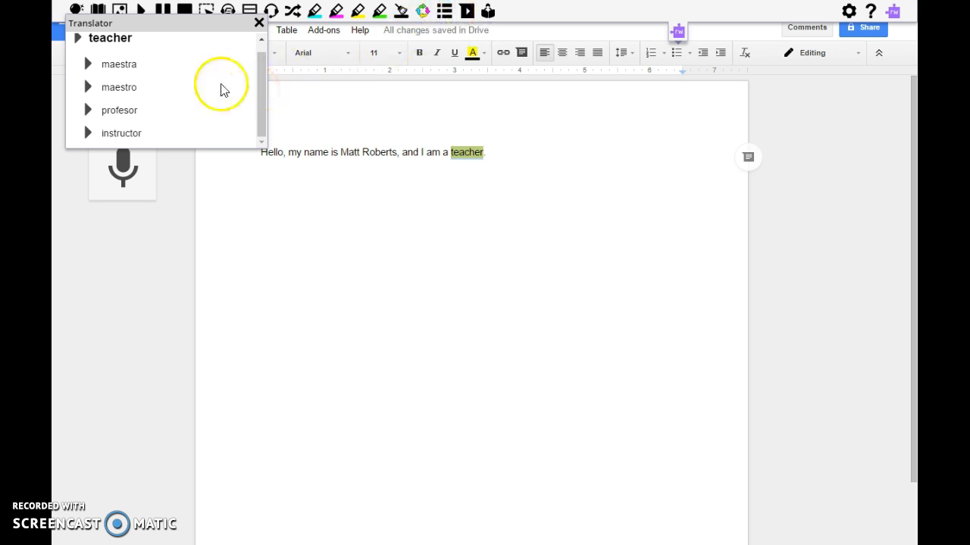
left_click_drag(256, 92, 266, 62)
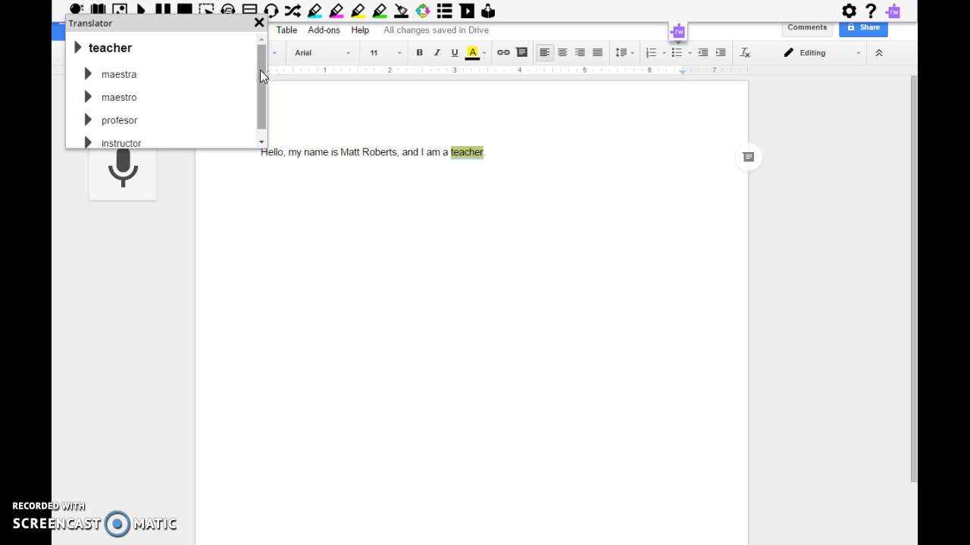
left_click(259, 22)
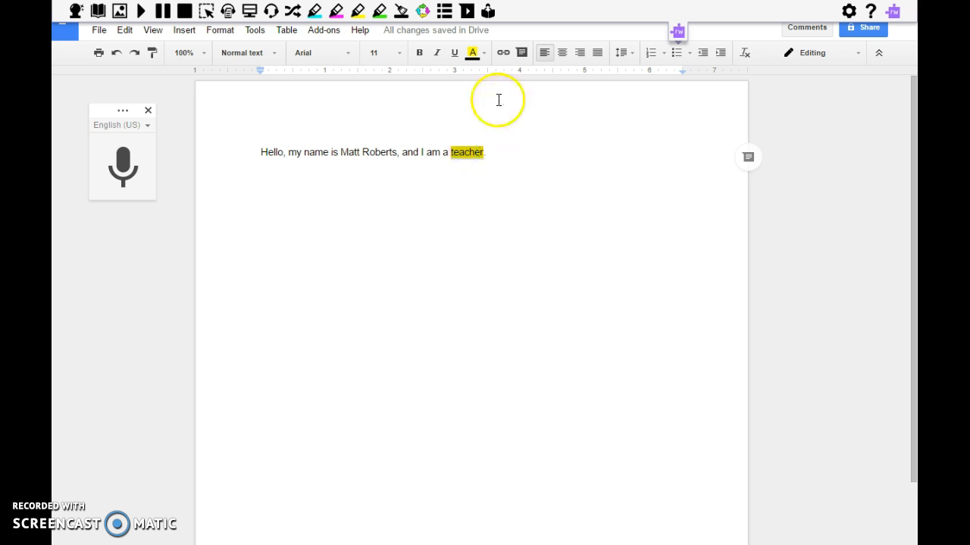
left_click(502, 157)
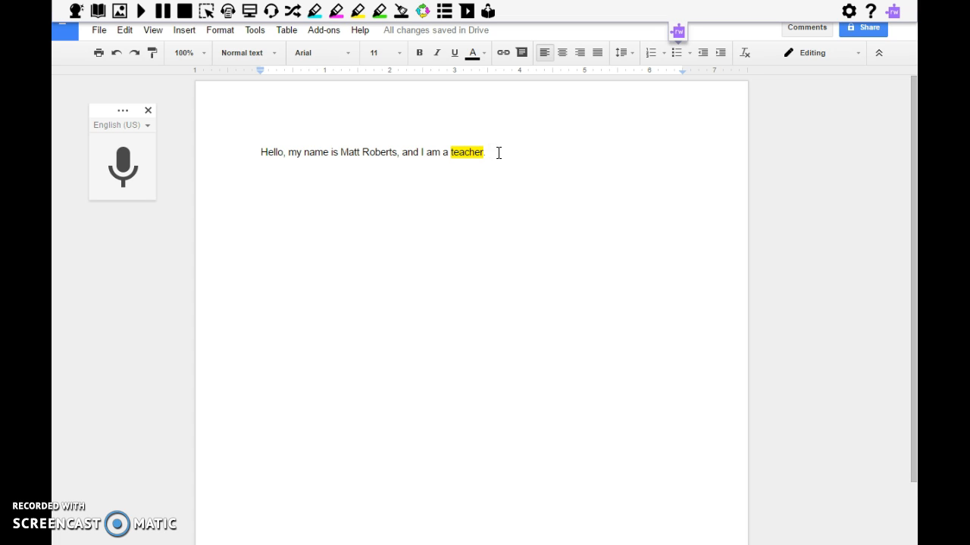
left_click(434, 169)
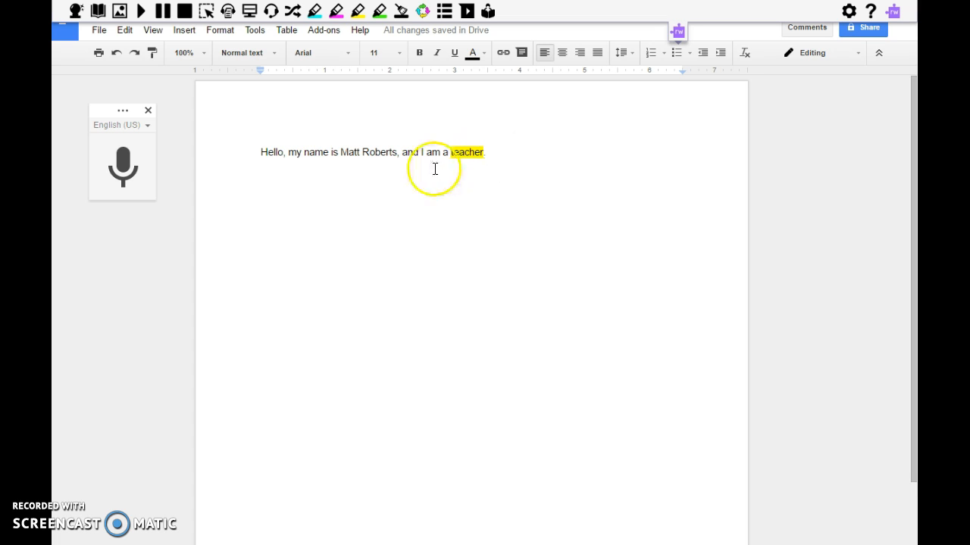